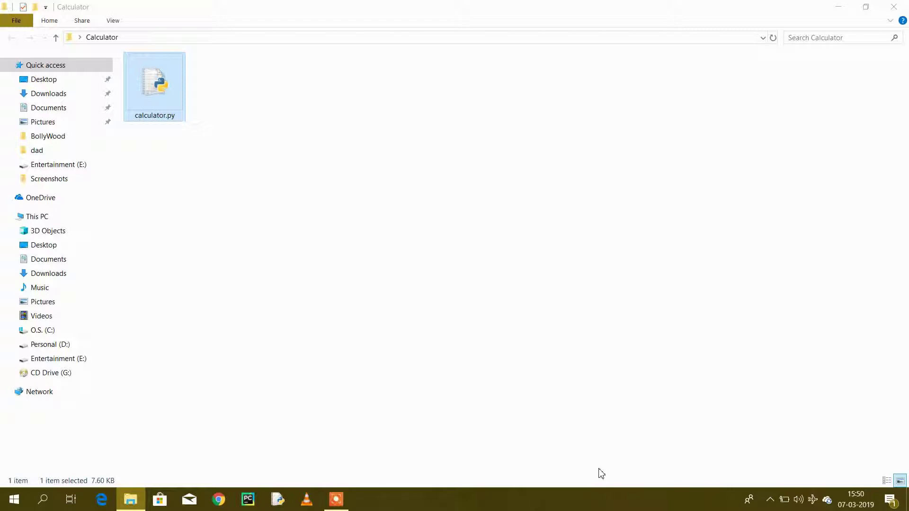
- Open calculator.py in the IDLE editor from File Explorer, maximized to full screen
right_click(143, 106)
mouse_move(185, 126)
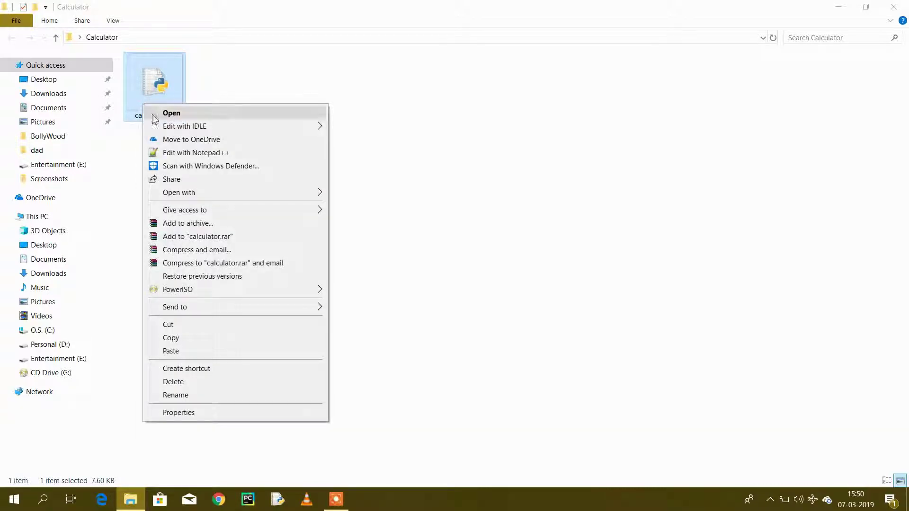
click(343, 128)
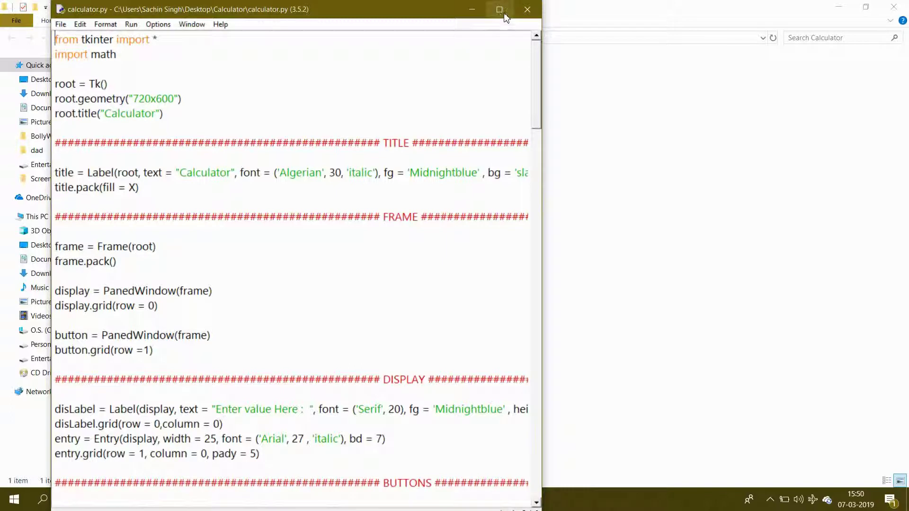
click(500, 9)
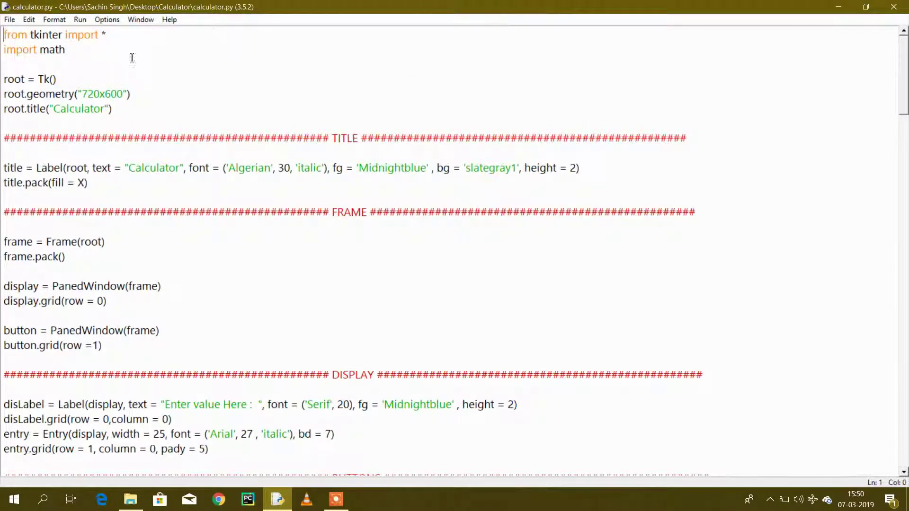
- Run calculator.py as a module and maximize the launched Calculator window
click(80, 20)
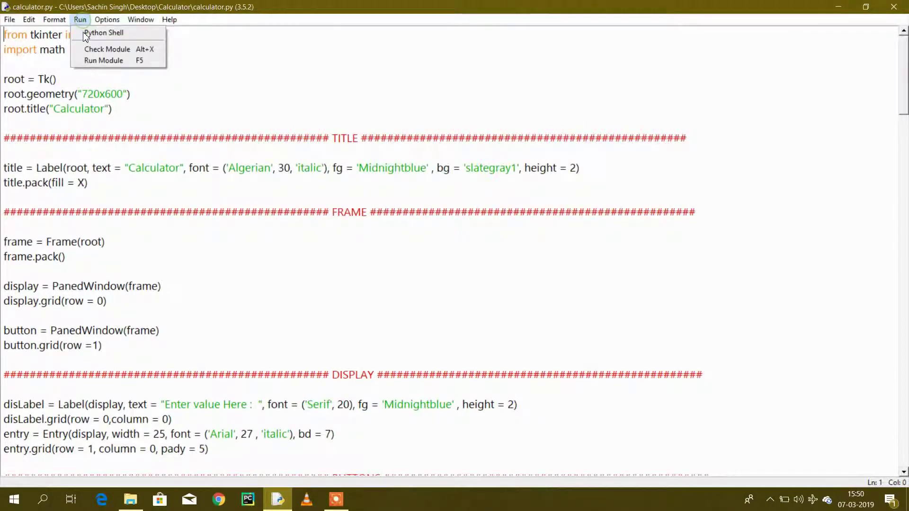
click(93, 60)
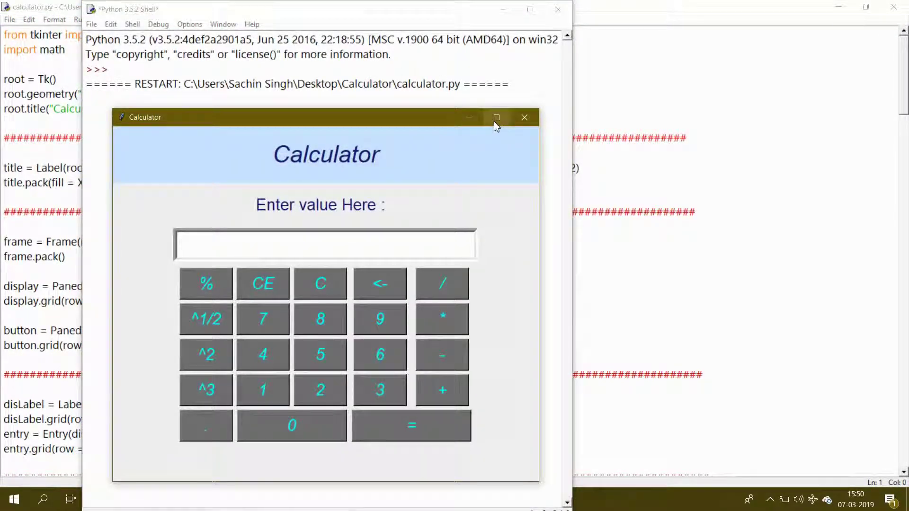
click(496, 117)
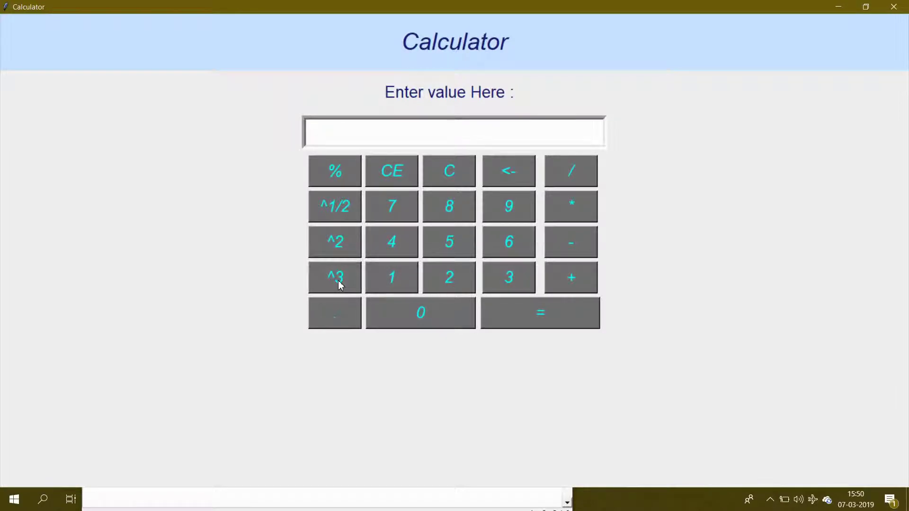
- Compute 12 + 6 in the Calculator to get 18
click(392, 278)
click(439, 281)
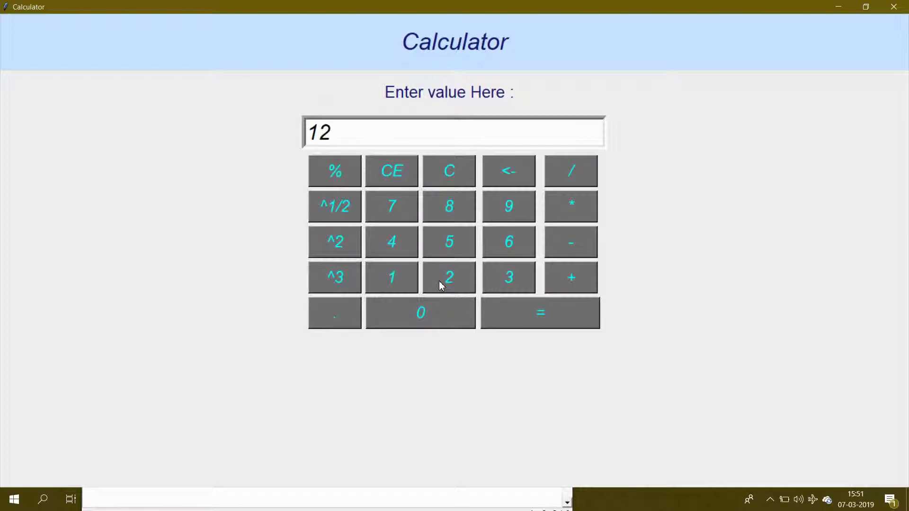
click(574, 276)
click(508, 250)
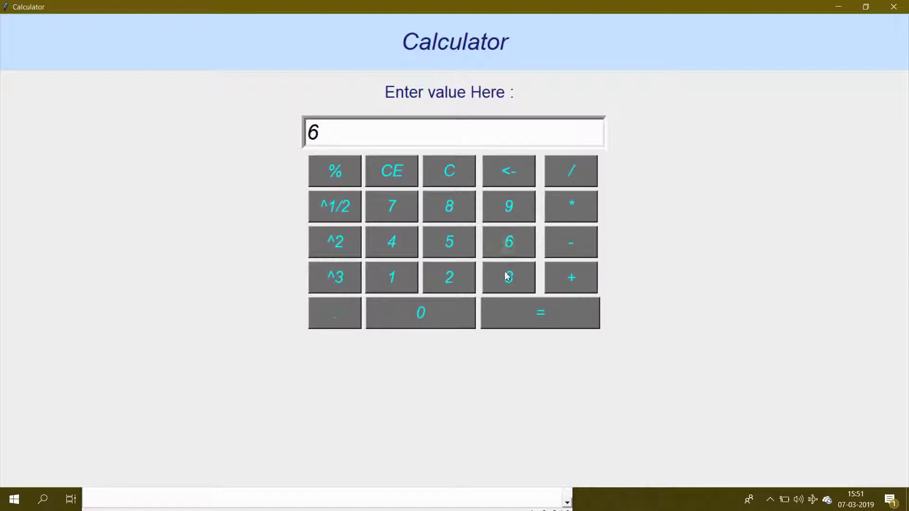
click(503, 328)
- Square 18 to get 324.0, then take its square root back to 18.0
key(BackSpace)
key(BackSpace)
click(332, 246)
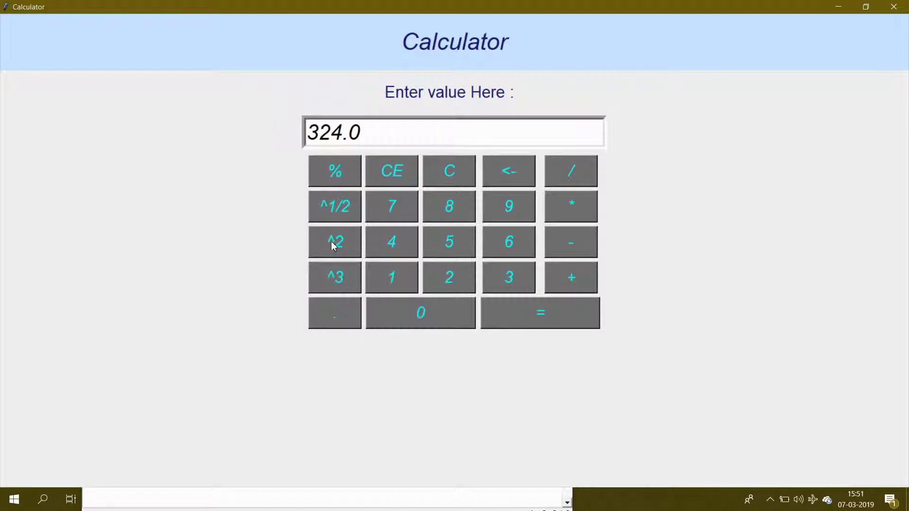
click(339, 214)
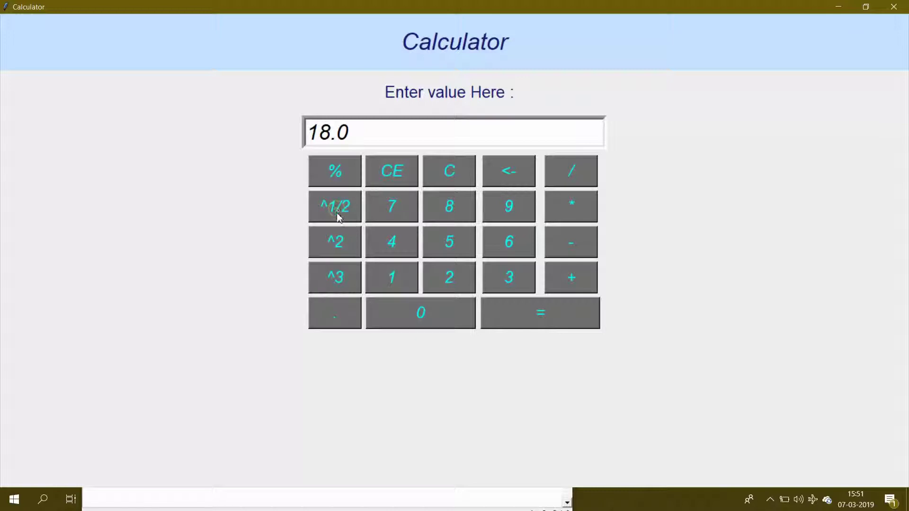
- Cube 18 to get 5832.0, then subtract 56 to get 5776
click(346, 288)
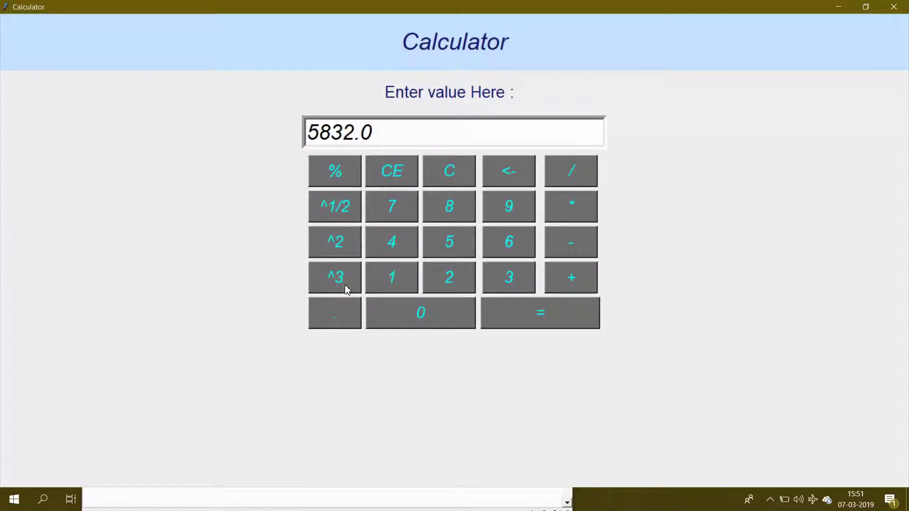
click(562, 239)
click(466, 241)
click(513, 242)
click(524, 310)
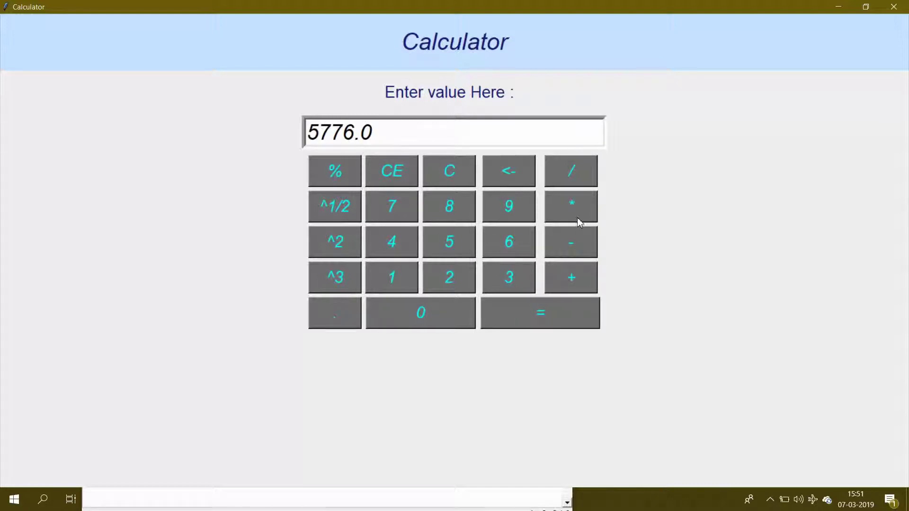
- Multiply 5776 by 2 to get 11552.0, then clear the display
click(578, 218)
click(447, 285)
click(514, 329)
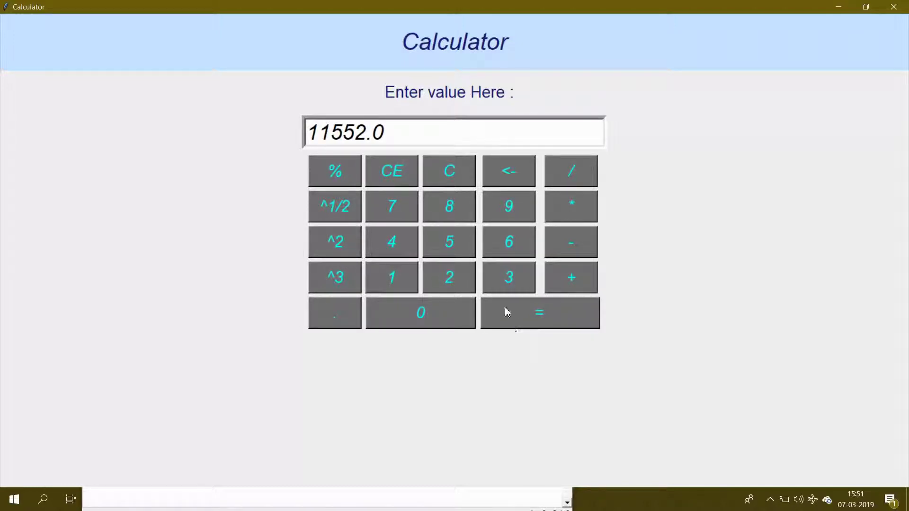
click(456, 179)
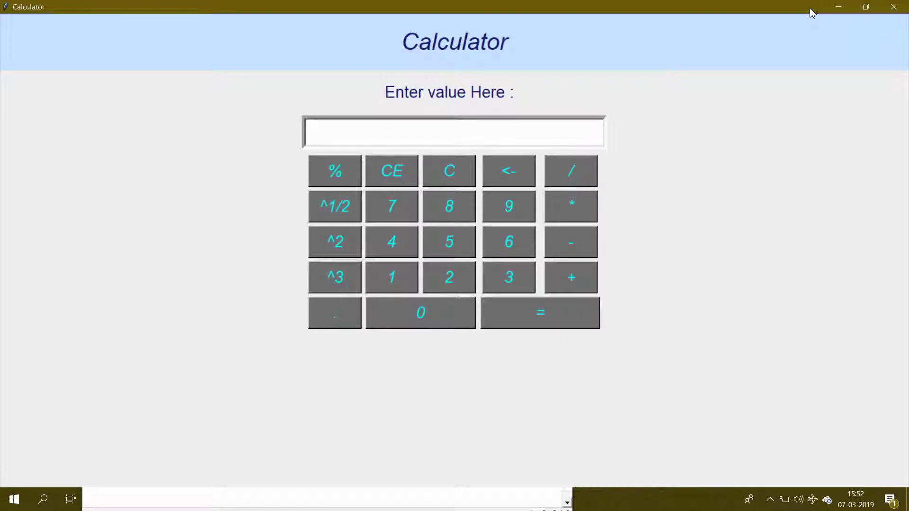
- Close the Calculator window and the Python 3.5.2 Shell window
key(alt+F4)
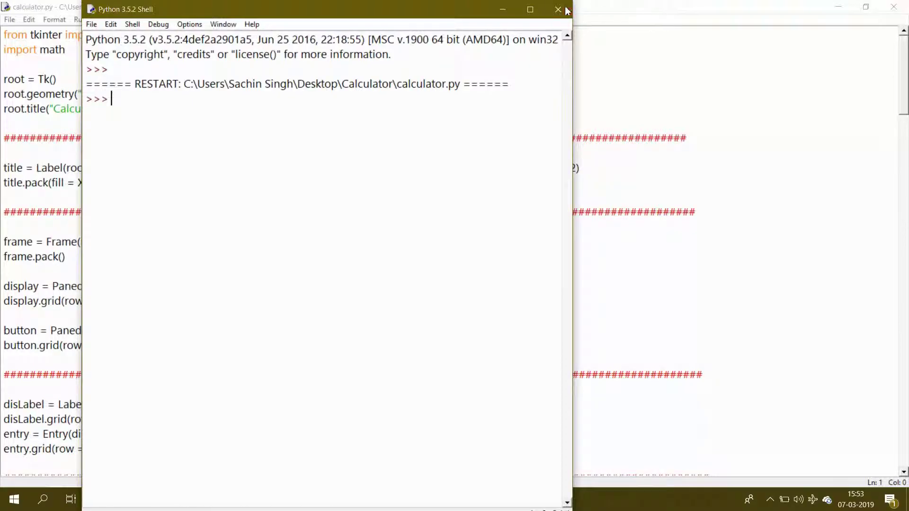
click(566, 10)
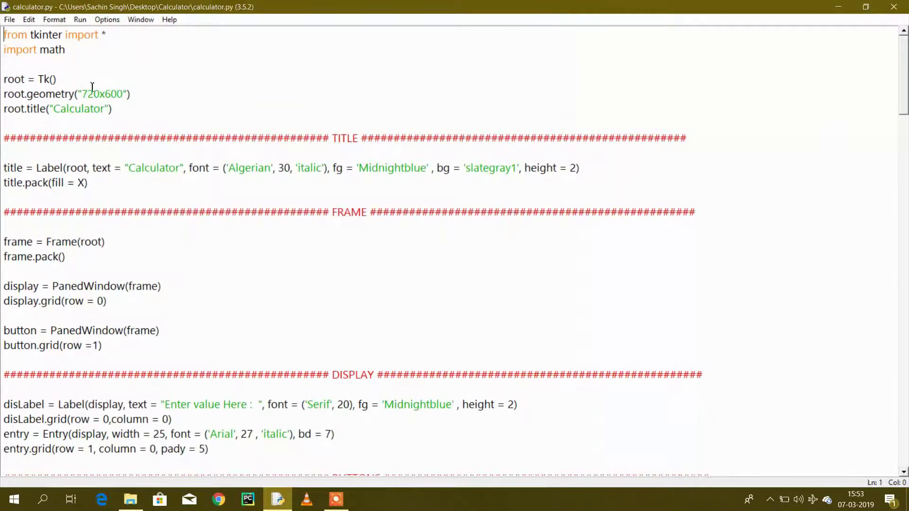